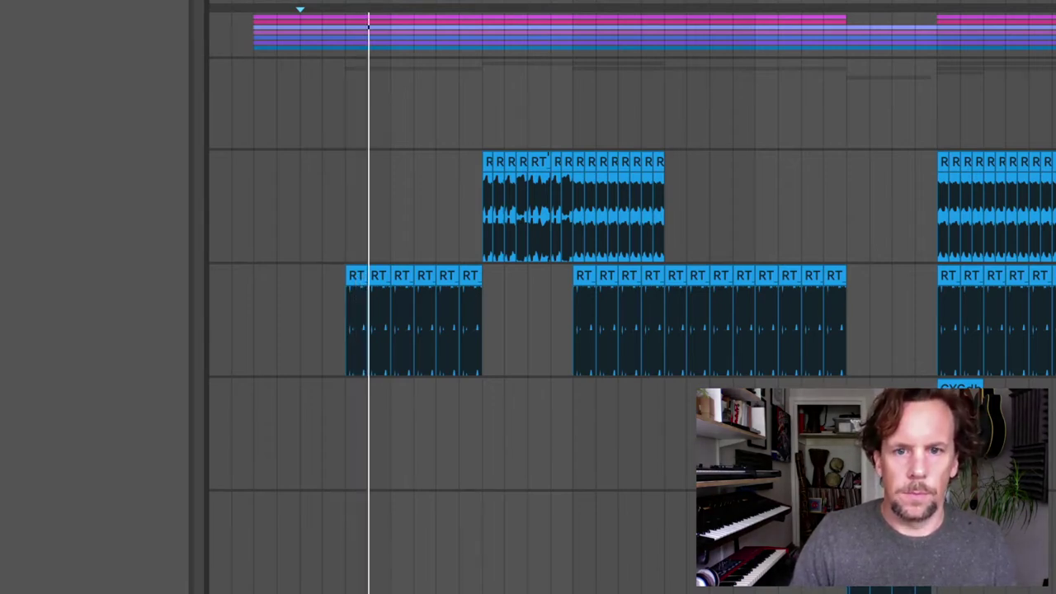
# Play the chopped RT drum clips from the first clip on the upper track, and again from its later repeated section
pyautogui.click(480, 184)
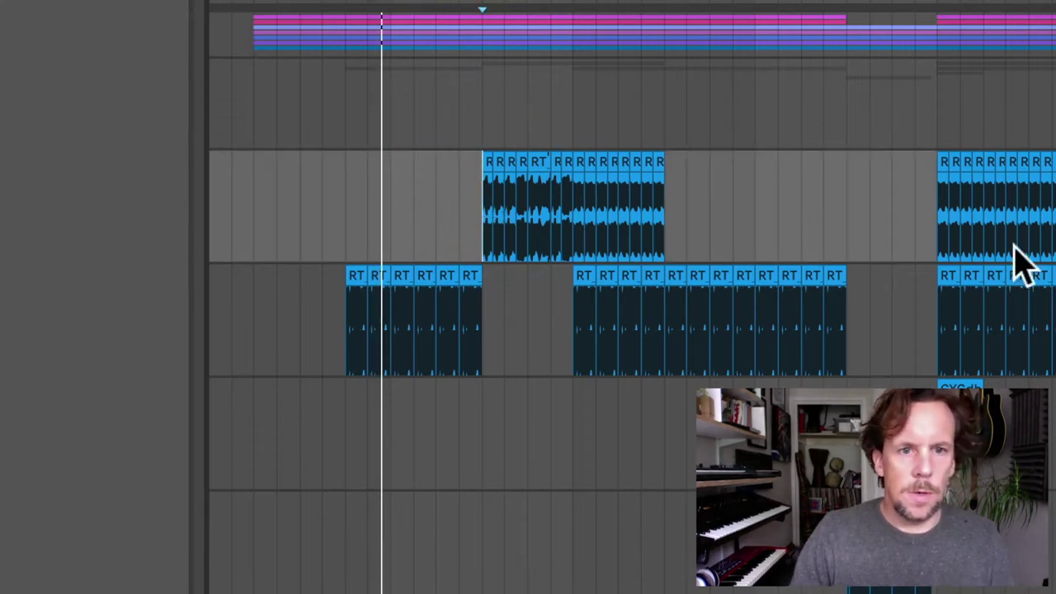
pyautogui.press('space')
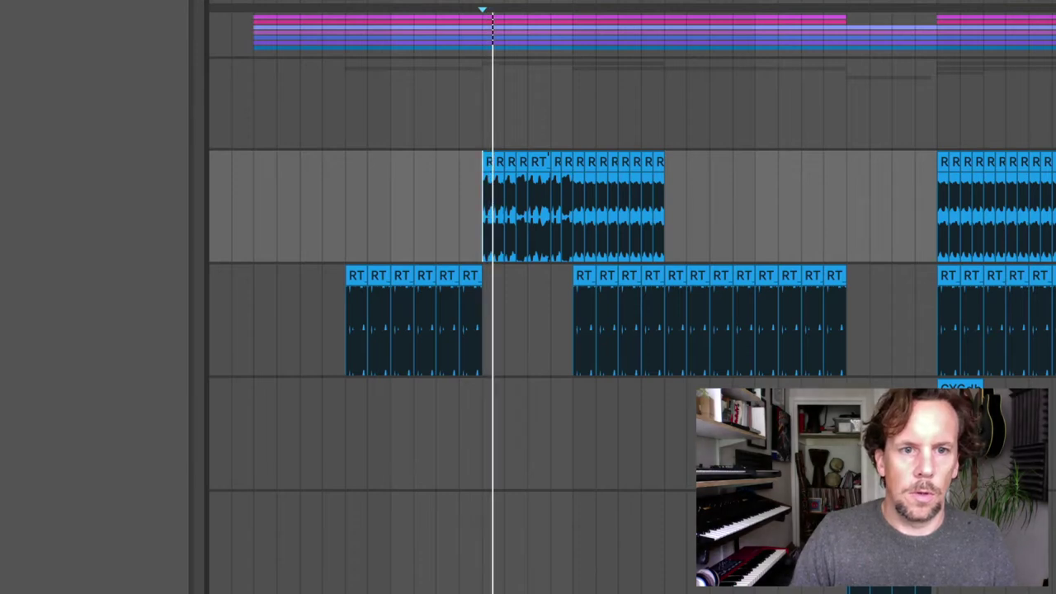
pyautogui.click(575, 212)
pyautogui.press('space')
pyautogui.press('space')
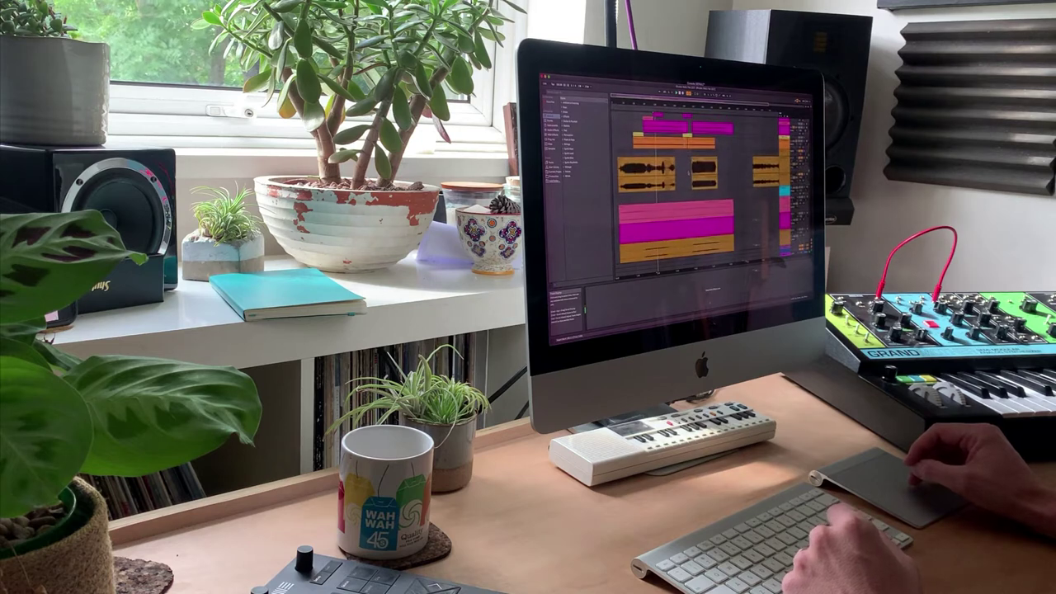
# Solo the Rhodes track and play it from bar 129
pyautogui.scroll(5, 672, 190)
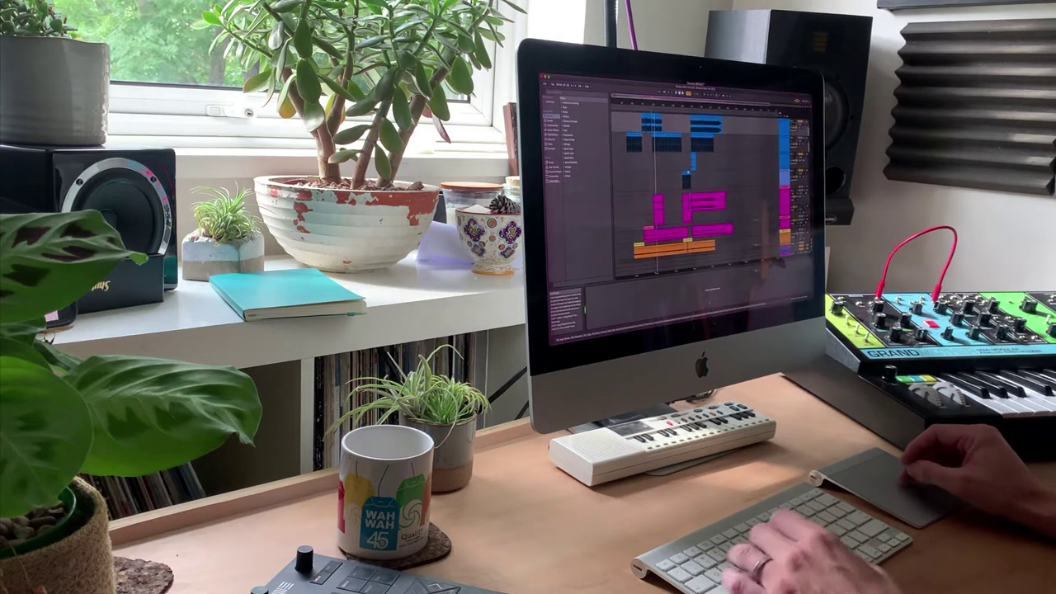
pyautogui.scroll(-5, 673, 190)
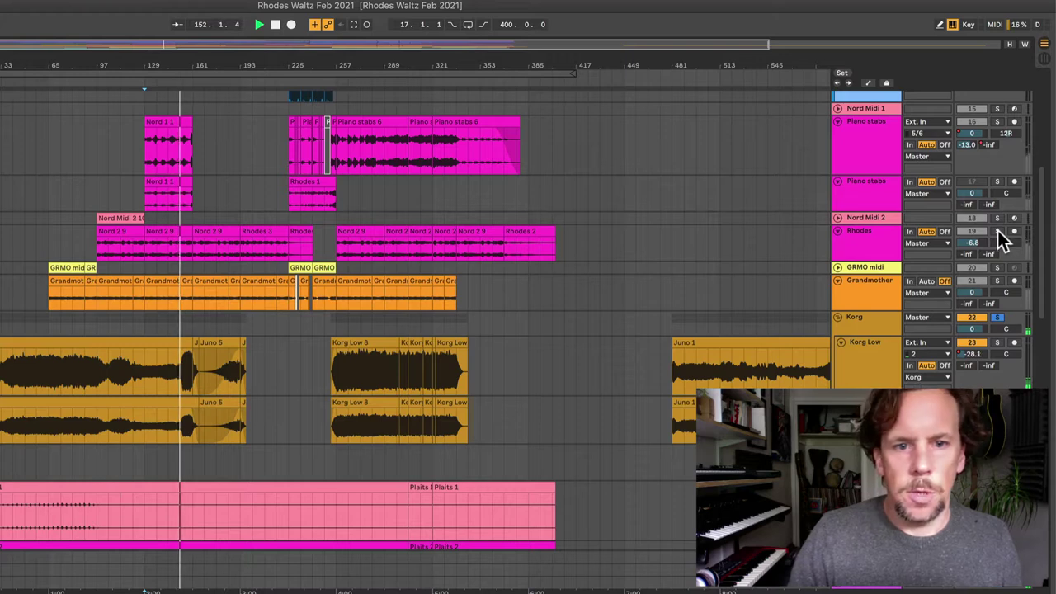
pyautogui.click(997, 232)
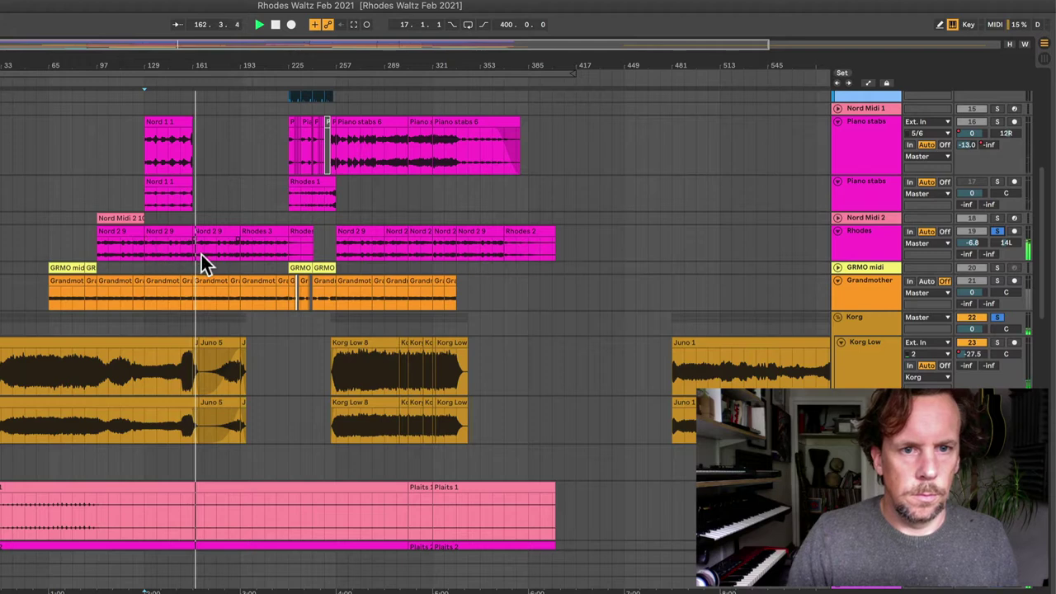
pyautogui.click(142, 247)
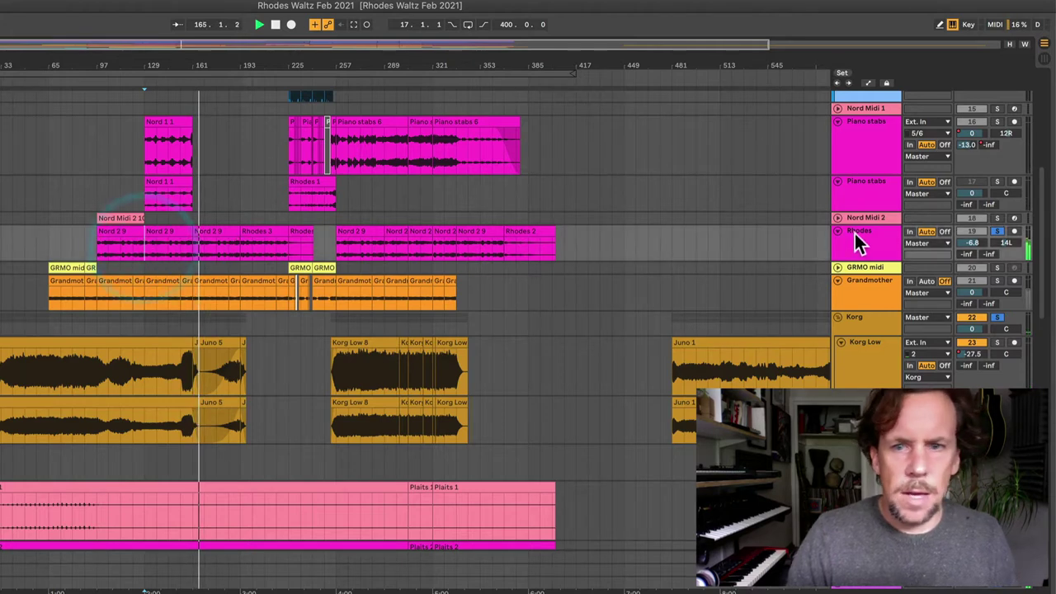
# Solo both Piano stabs tracks alongside Rhodes, then unsolo the upper one to hear only the lower one with Rhodes
pyautogui.click(997, 121)
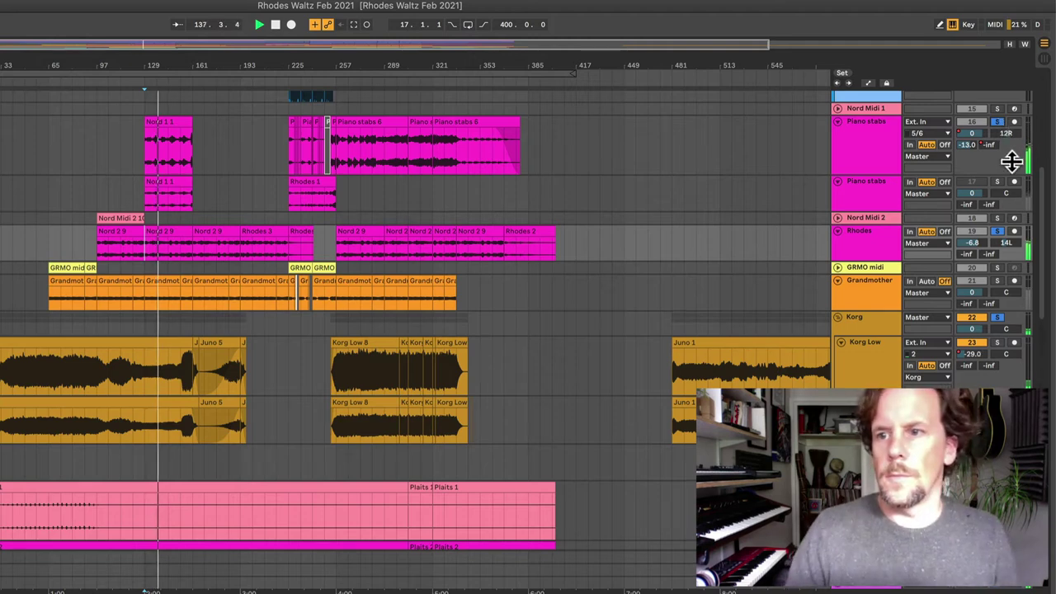
pyautogui.click(997, 183)
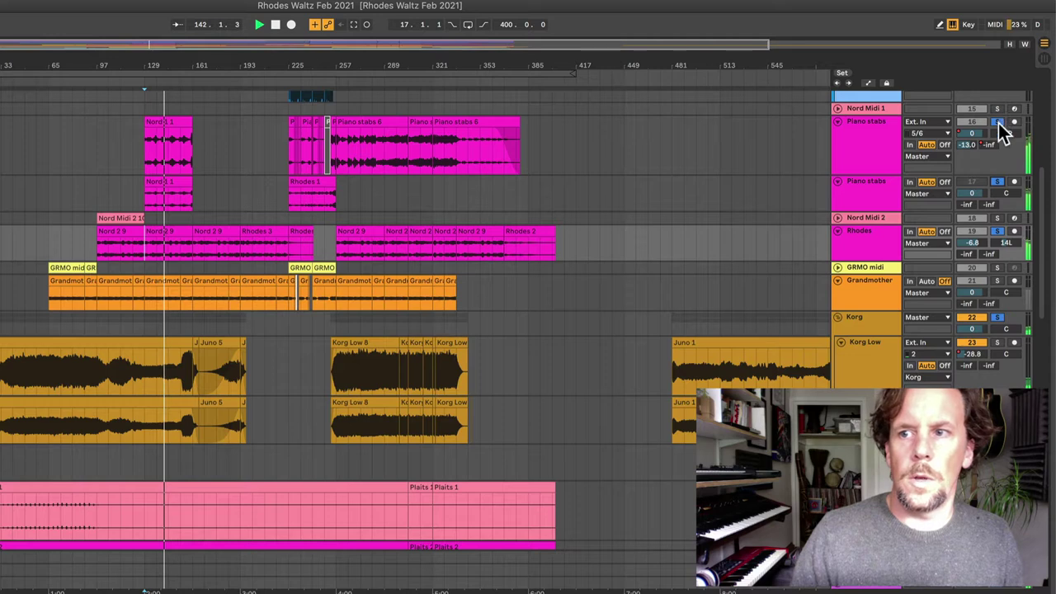
pyautogui.click(998, 122)
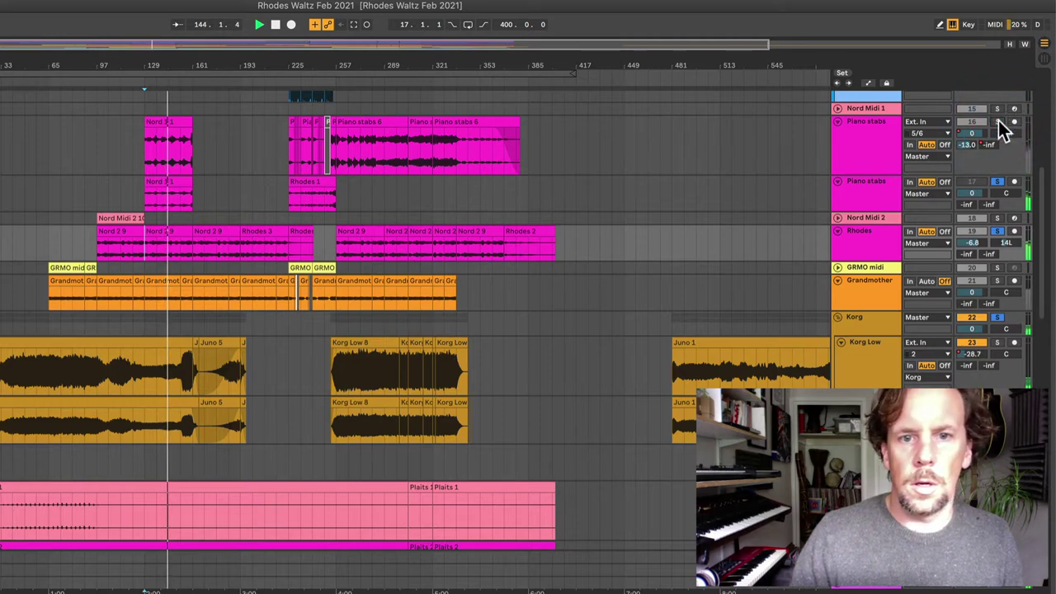
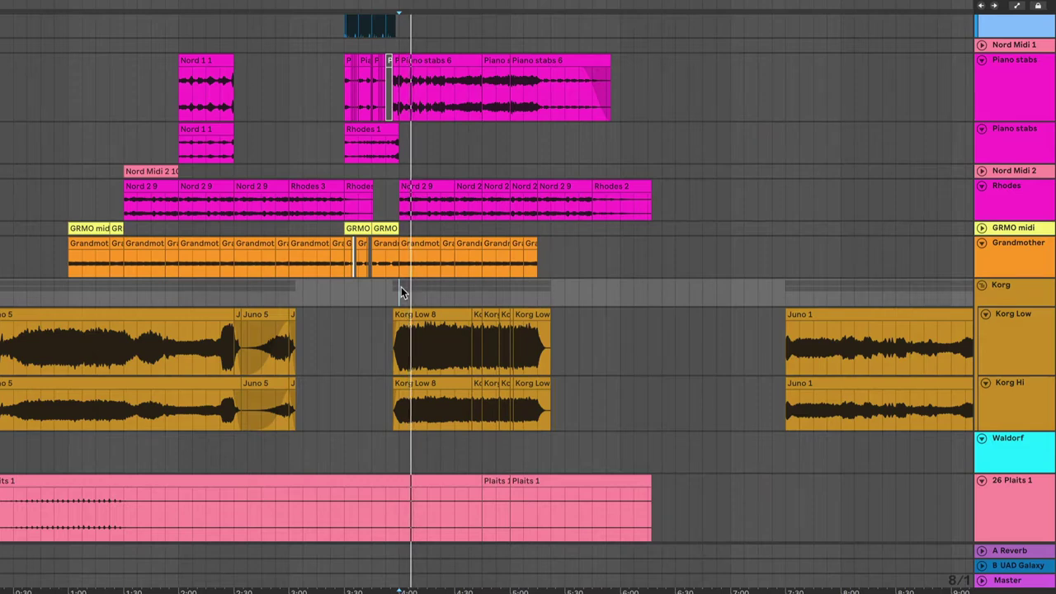
# Solo the Drums group and play it from bar 49
pyautogui.scroll(-5, 401, 286)
pyautogui.hscroll(1, 401, 286)
pyautogui.hscroll(-1, 401, 286)
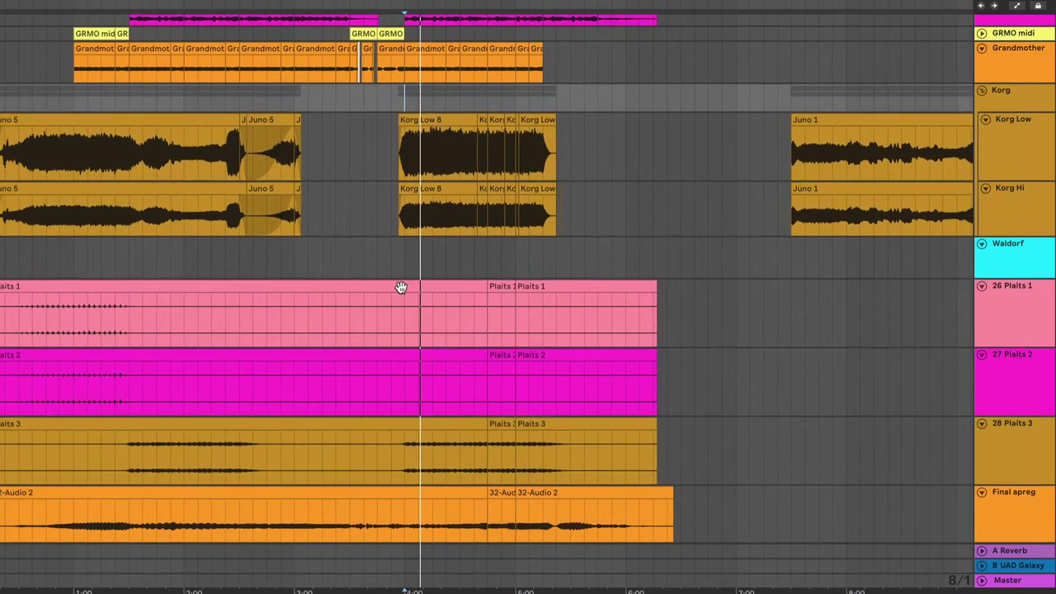
pyautogui.scroll(10, 401, 286)
pyautogui.scroll(3, 399, 285)
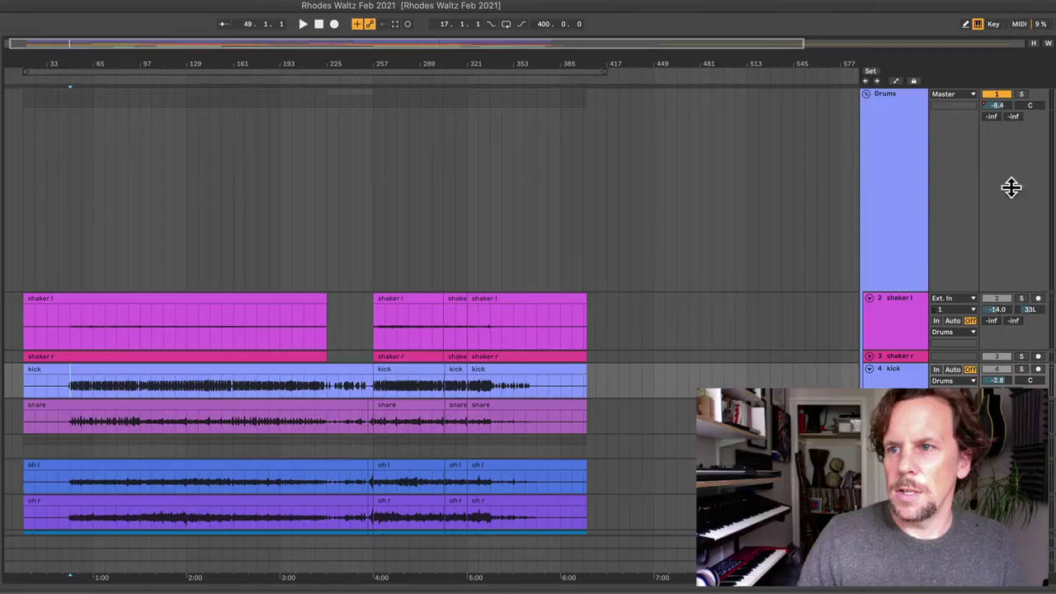
pyautogui.click(1021, 94)
pyautogui.press('space')
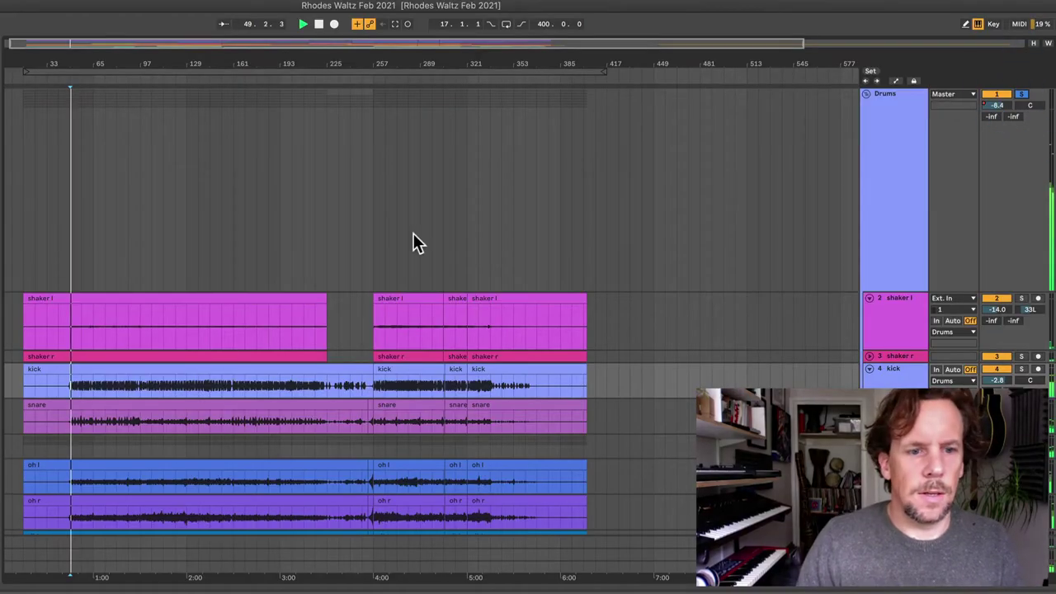
# Solo the Sample Drums group, then the Drums group, to compare the sampled and live drums during playback
pyautogui.scroll(-5, 413, 239)
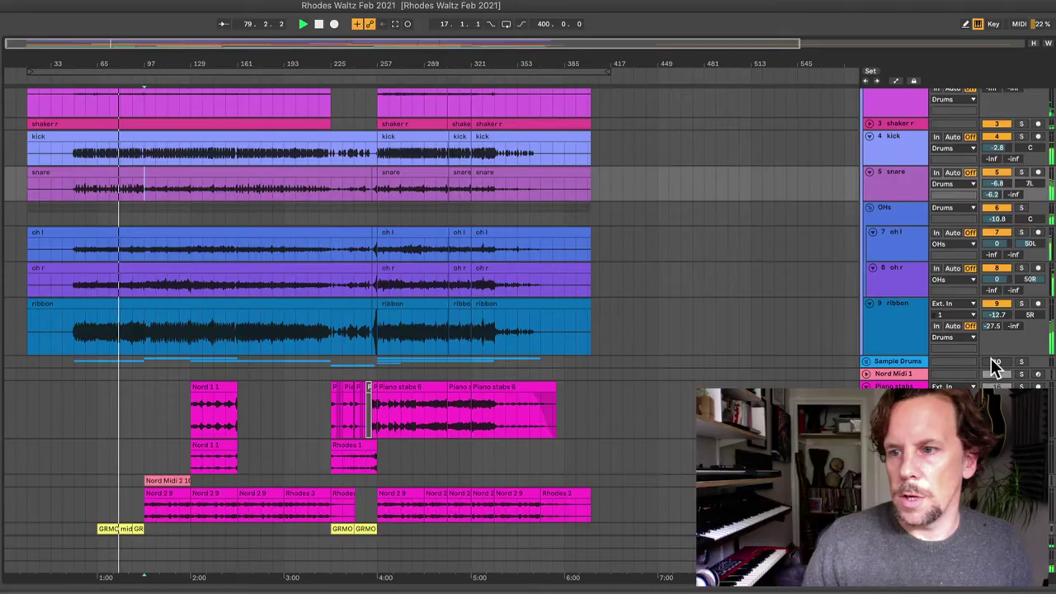
pyautogui.click(1022, 361)
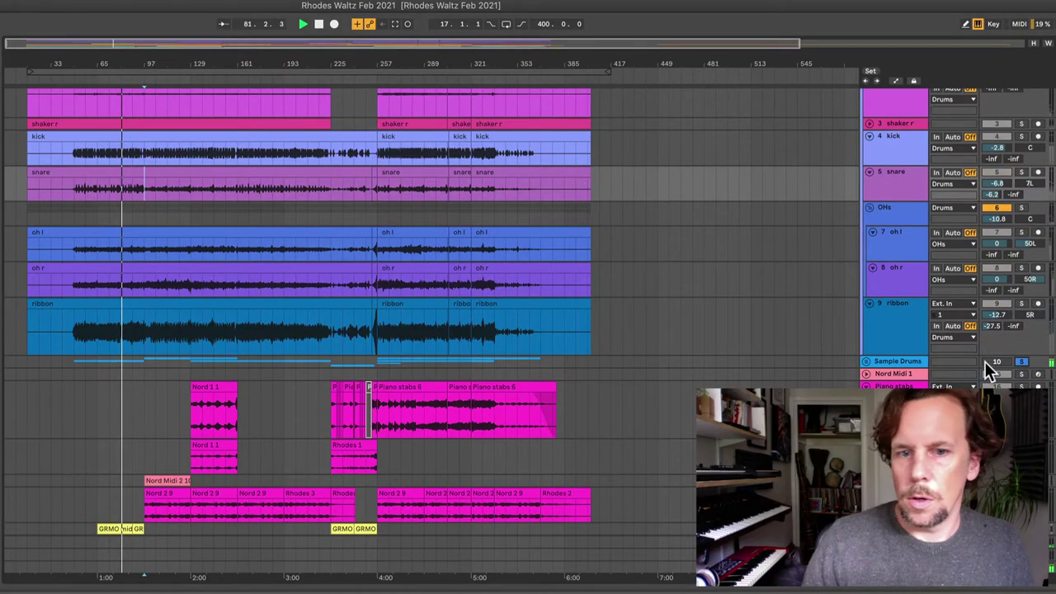
pyautogui.scroll(5, 1025, 189)
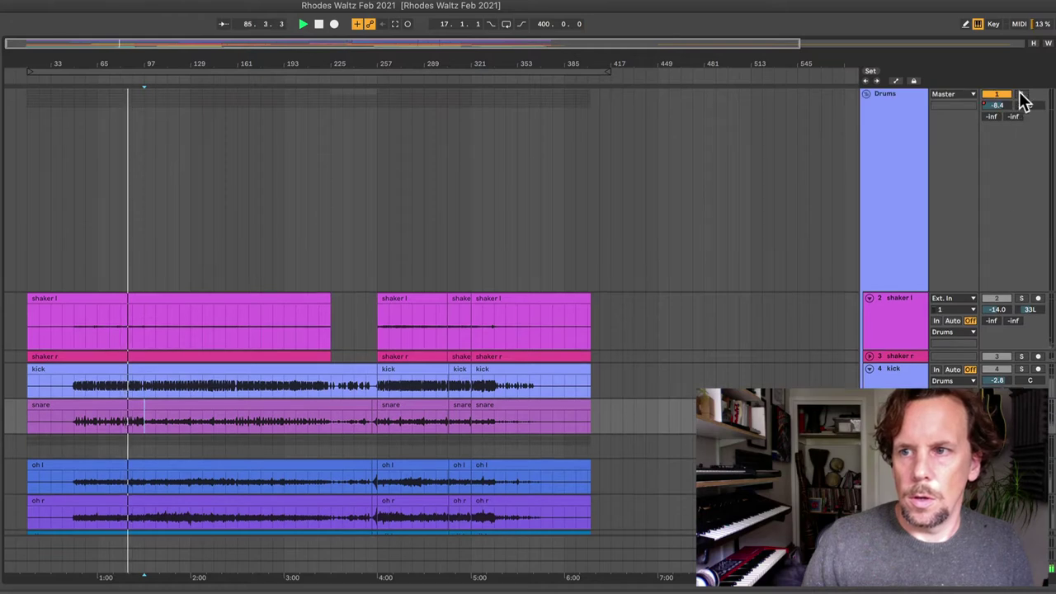
pyautogui.click(1021, 95)
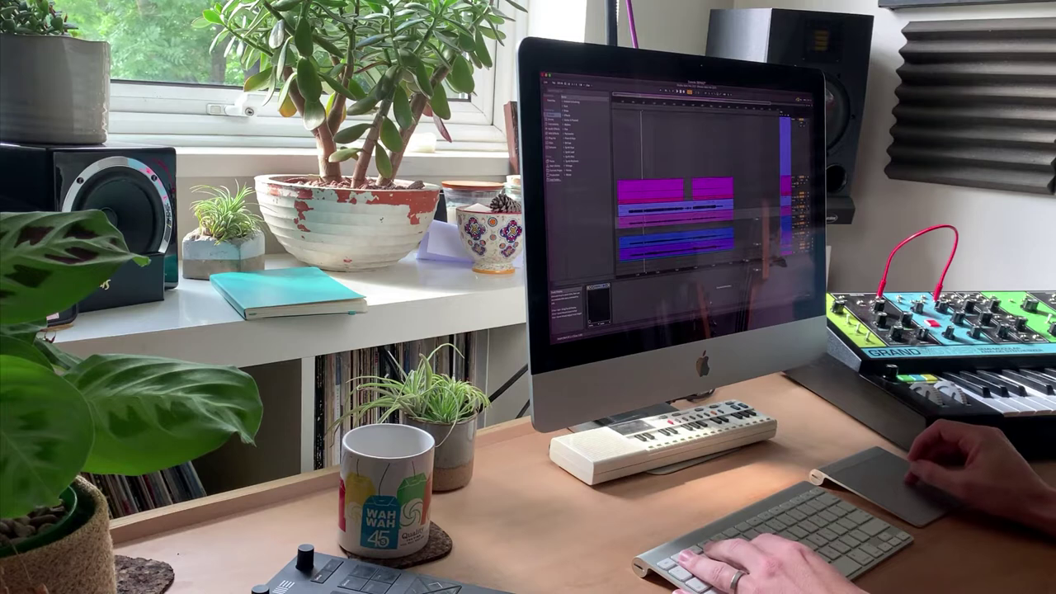
pyautogui.click(676, 144)
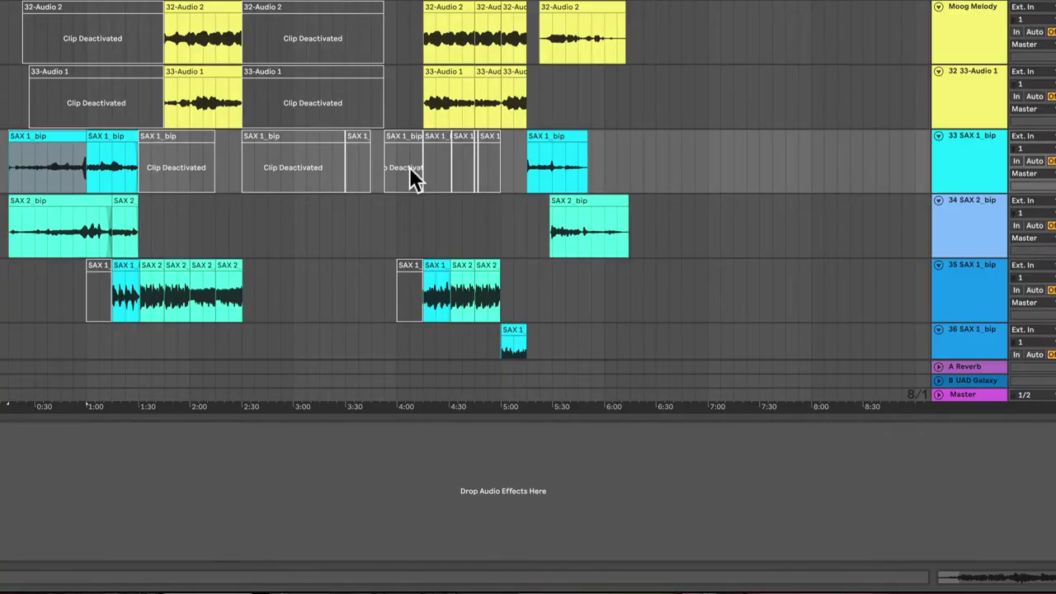
# Play the opening sax clips from bar 25, then the long SAX 2_bip clip on track 37
pyautogui.click(22, 163)
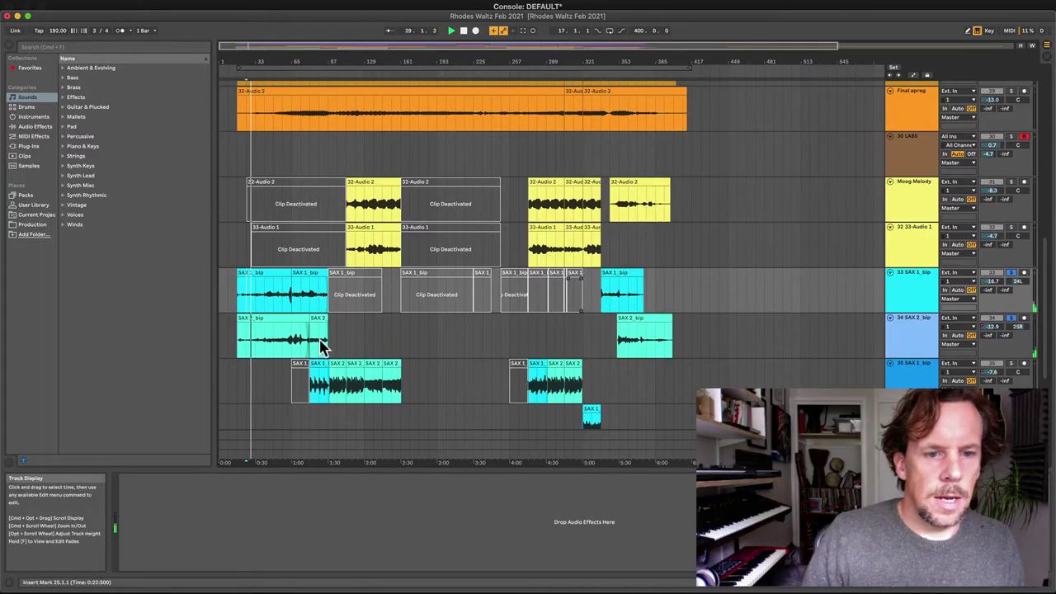
pyautogui.scroll(-5, 321, 346)
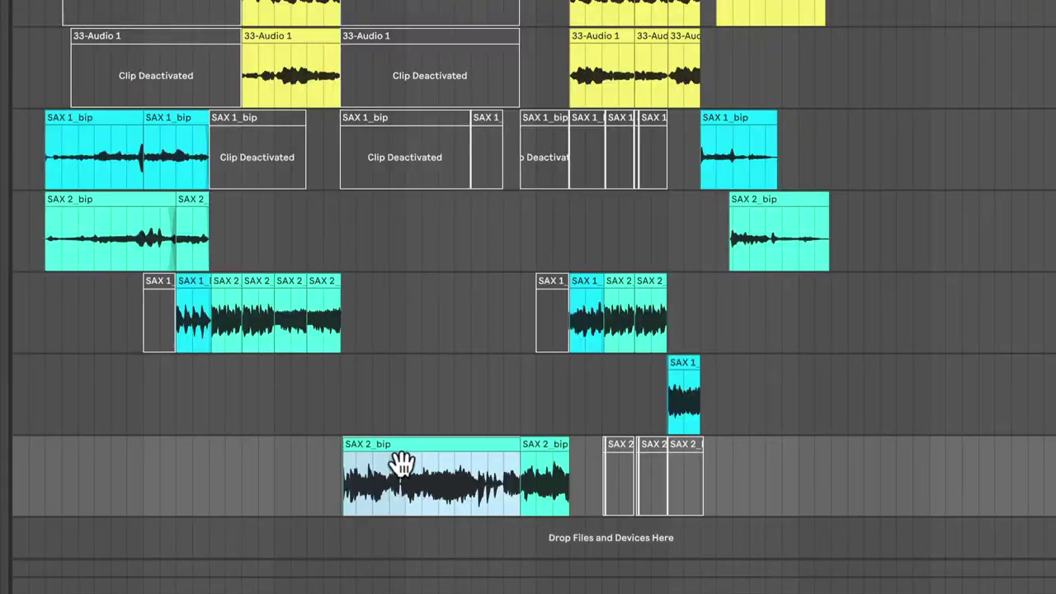
pyautogui.click(373, 528)
pyautogui.press('space')
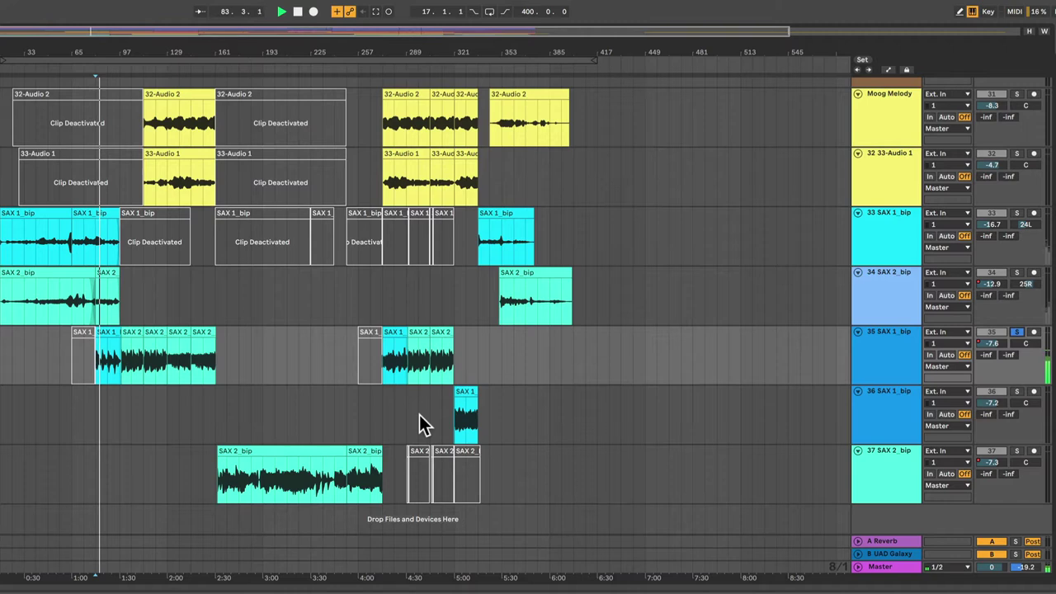
# Listen to SAX 1_bip track 35 from bar 97, then solo track 36 and play its clip from bar 321
pyautogui.click(124, 357)
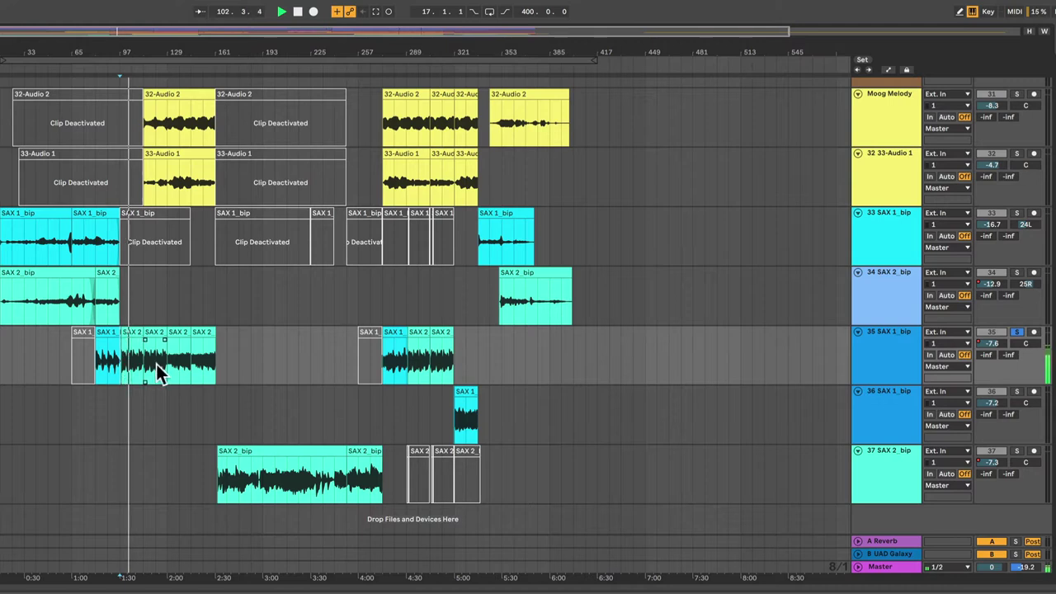
pyautogui.press('space')
pyautogui.click(458, 429)
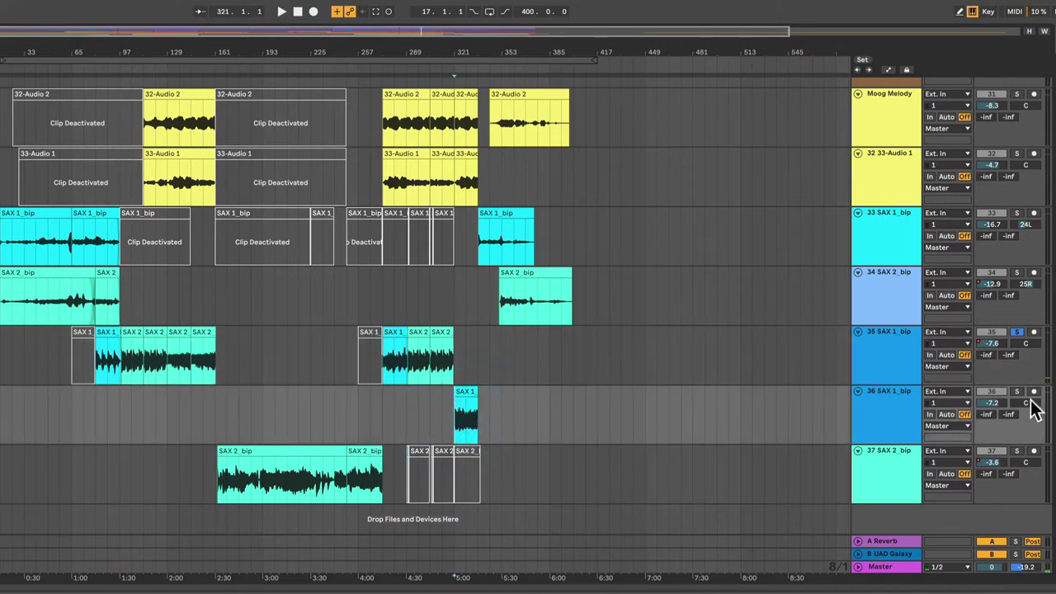
pyautogui.click(1017, 392)
pyautogui.press('space')
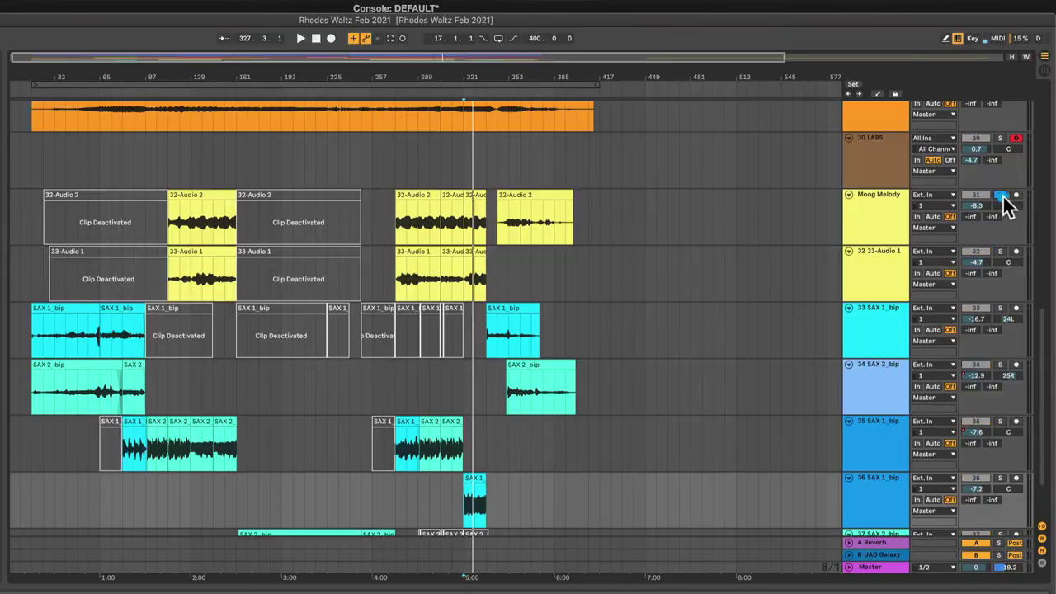
# Solo the Moog Melody and 33-Audio 1 tracks together and play them from the start of their first active clips
pyautogui.click(1001, 195)
pyautogui.click(1000, 251)
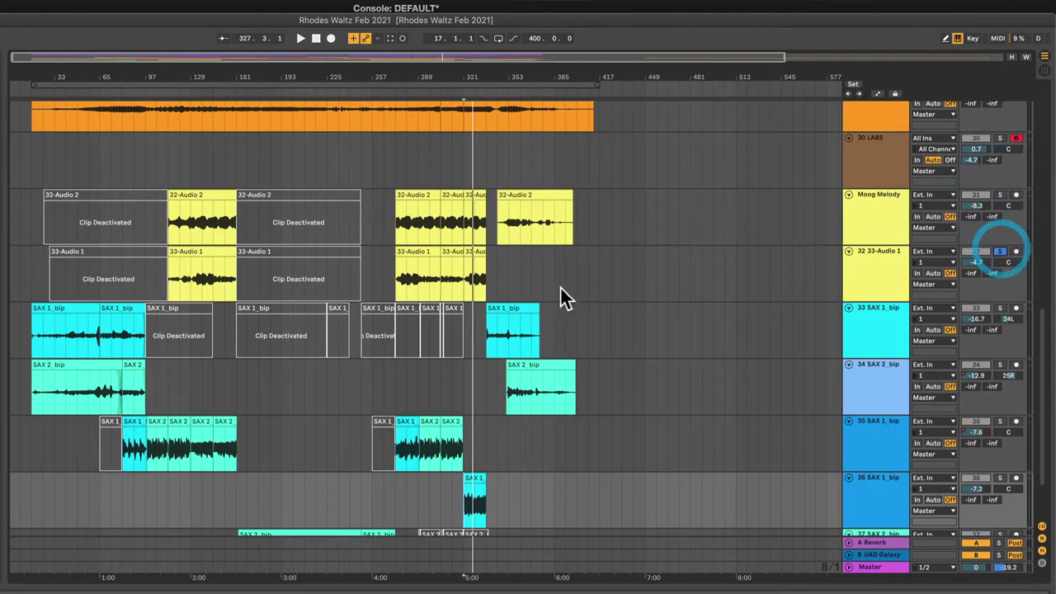
pyautogui.keyDown('super'); pyautogui.click(1001, 195); pyautogui.keyUp('super')
pyautogui.click(168, 217)
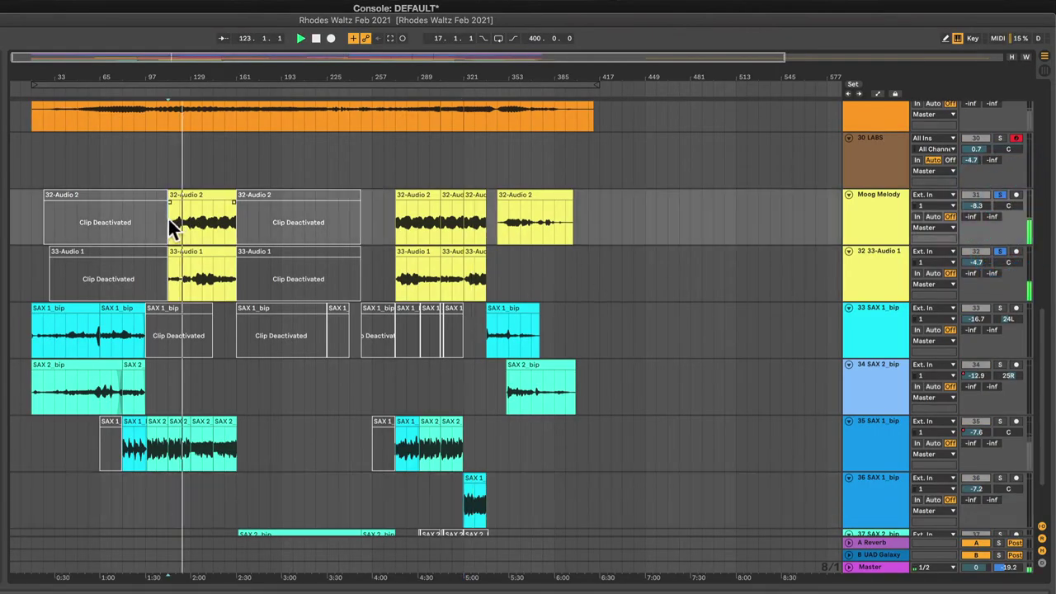
pyautogui.press('space')
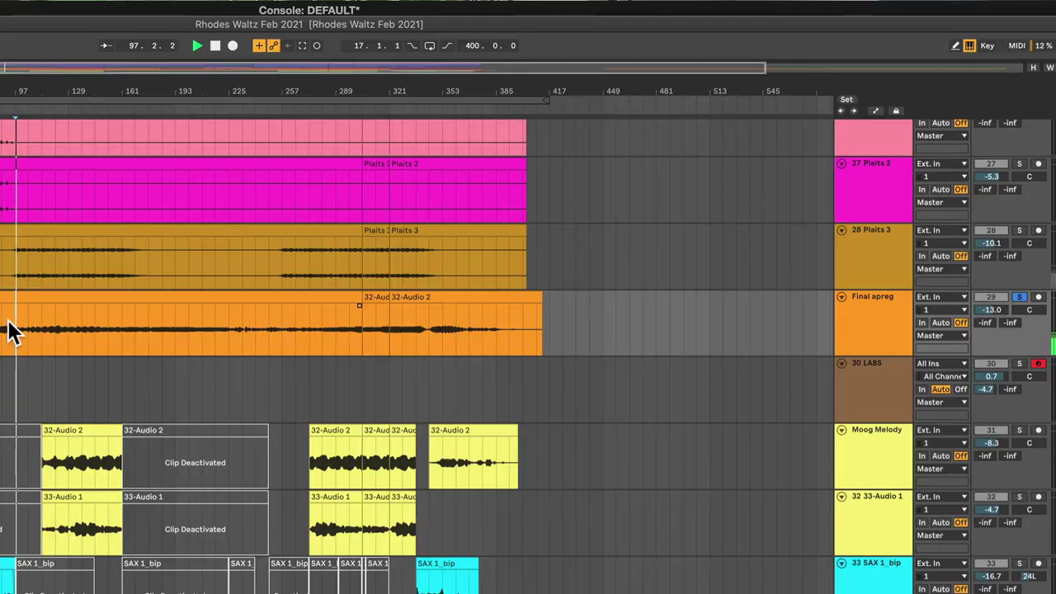
# Set the Final apreg track's volume to -3.5 dB and audition it from bar 233 and bar 305
pyautogui.moveTo(1003, 311)
pyautogui.mouseDown()
pyautogui.moveTo(1003, 284)
pyautogui.moveTo(1003, 314)
pyautogui.mouseUp()
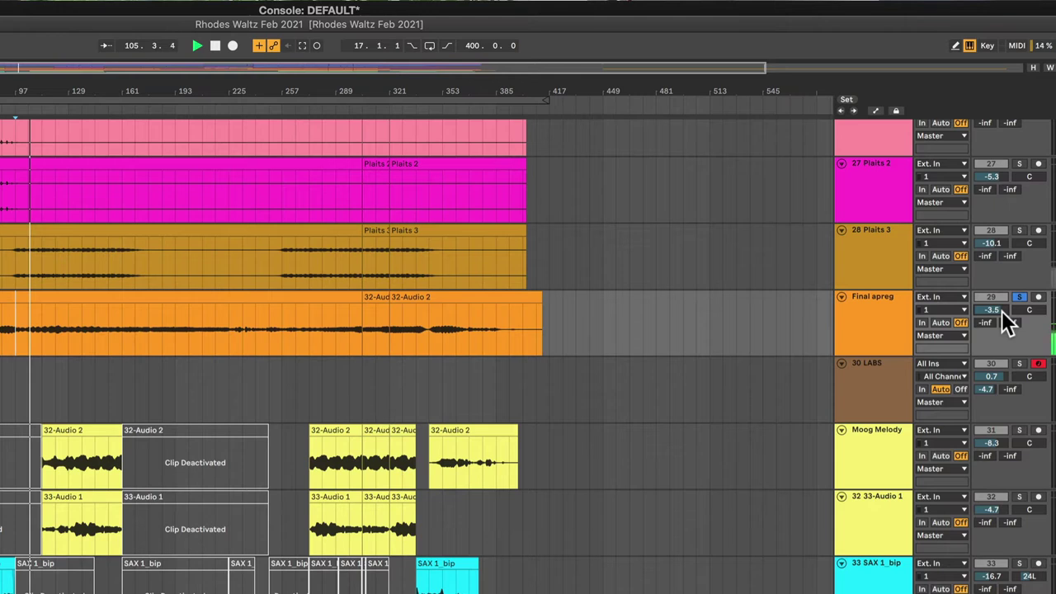
pyautogui.click(1003, 313)
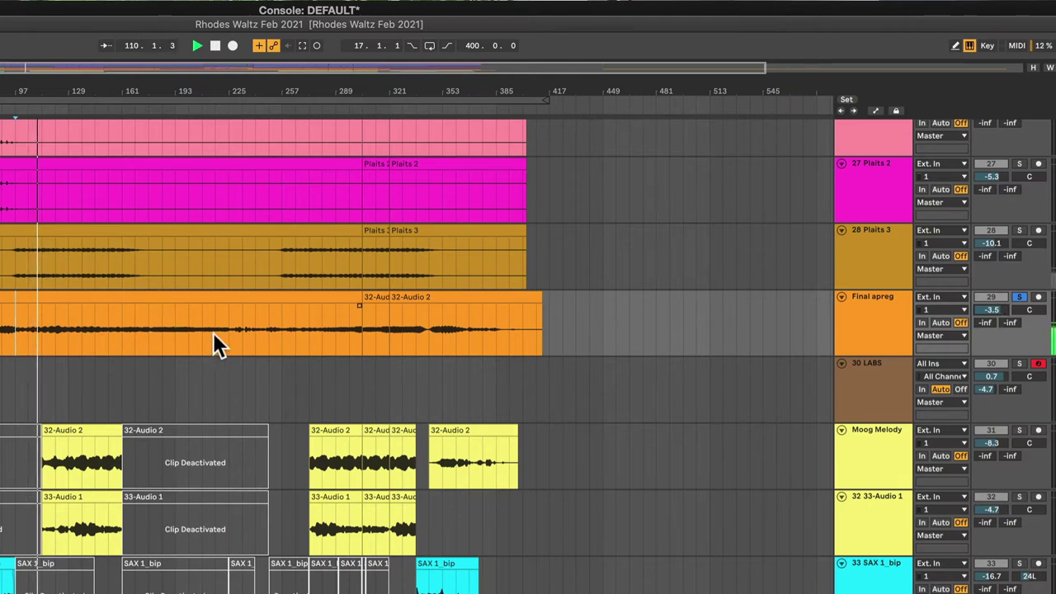
pyautogui.click(242, 333)
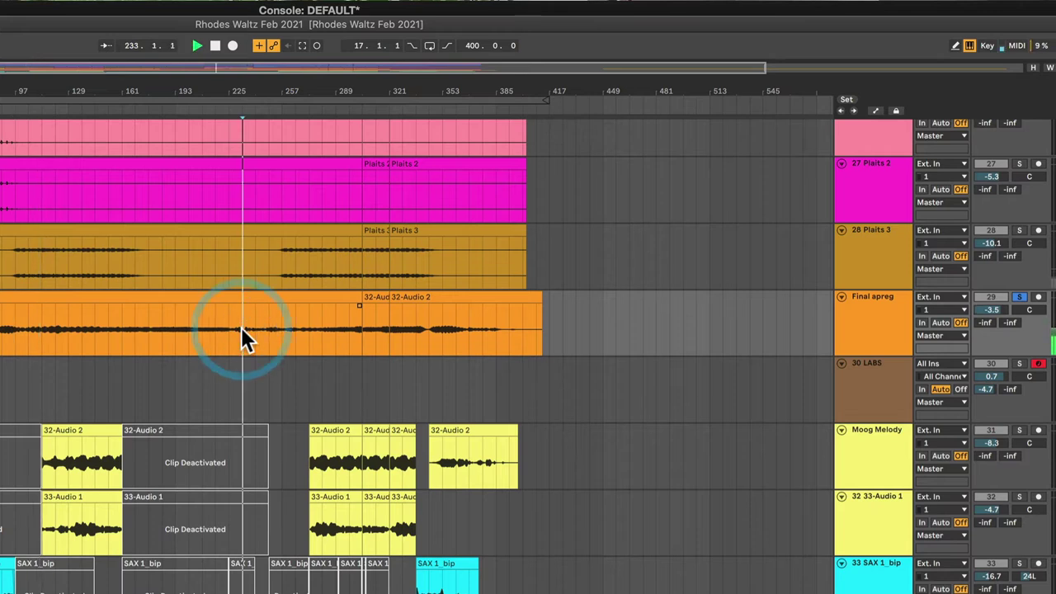
pyautogui.click(363, 333)
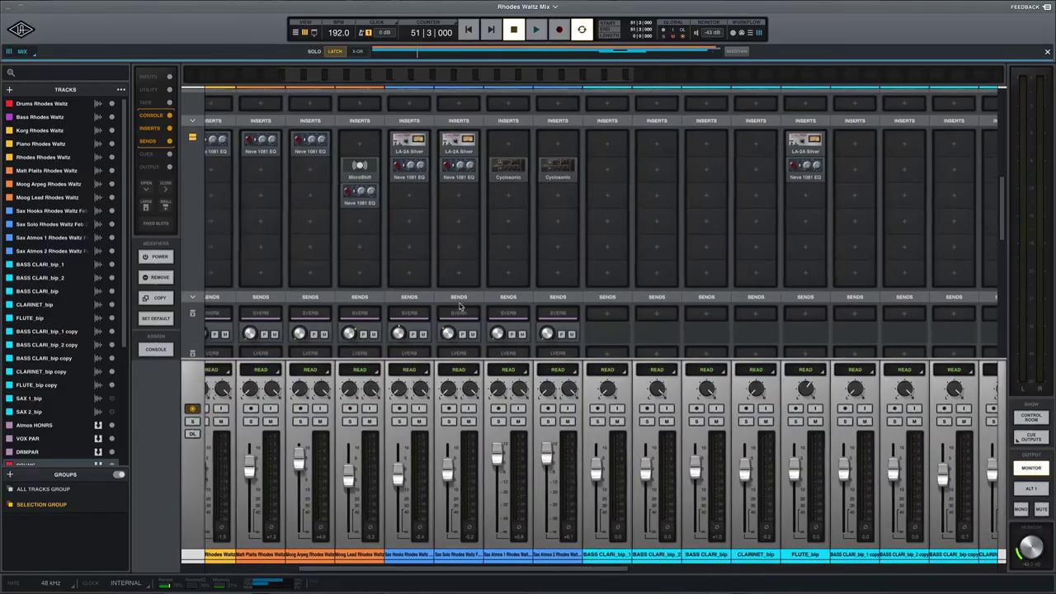
# Examine the inserts, sends and faders of the instrument buses and the reverb and delay returns in the LUNA mixer
pyautogui.hscroll(10, 459, 306)
pyautogui.hscroll(12, 459, 306)
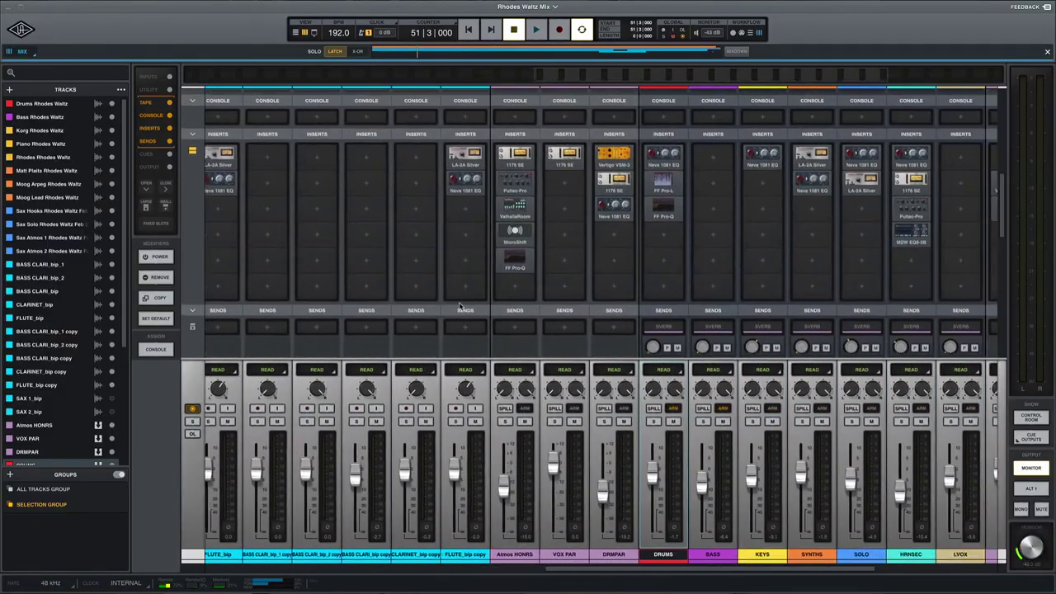
pyautogui.scroll(-1, 460, 306)
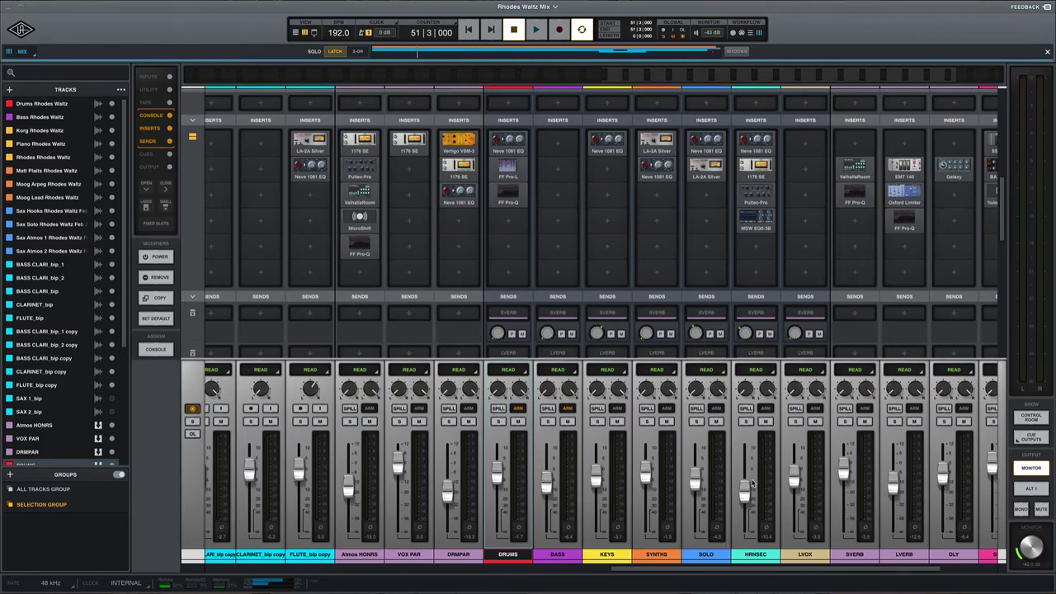
pyautogui.hscroll(3, 767, 497)
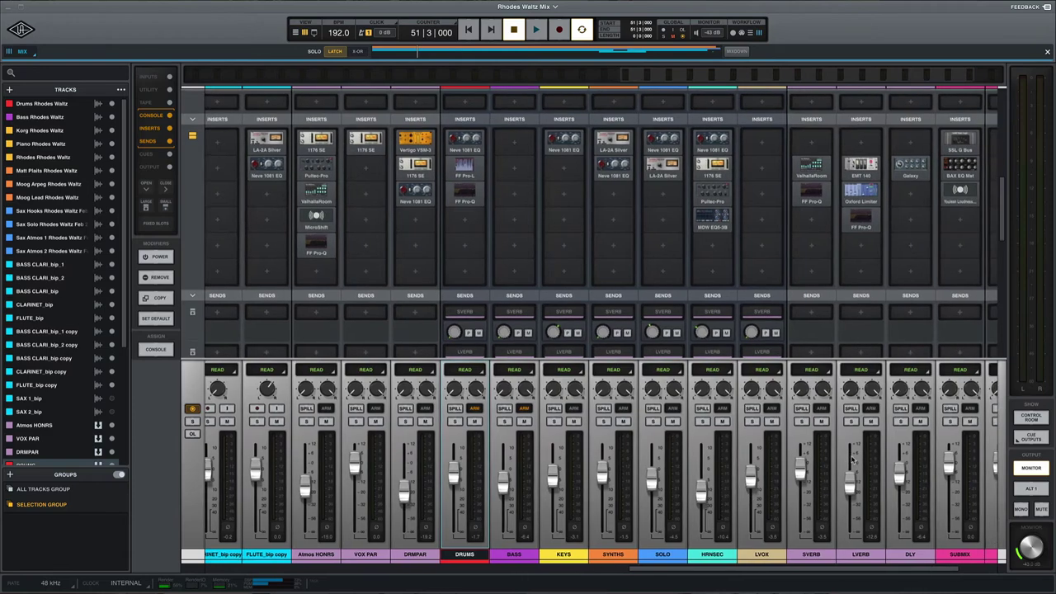
# Examine the mixer's inserts from the submix and main channels back through the parallel buses to the woodwind and sax channels
pyautogui.hscroll(5, 852, 460)
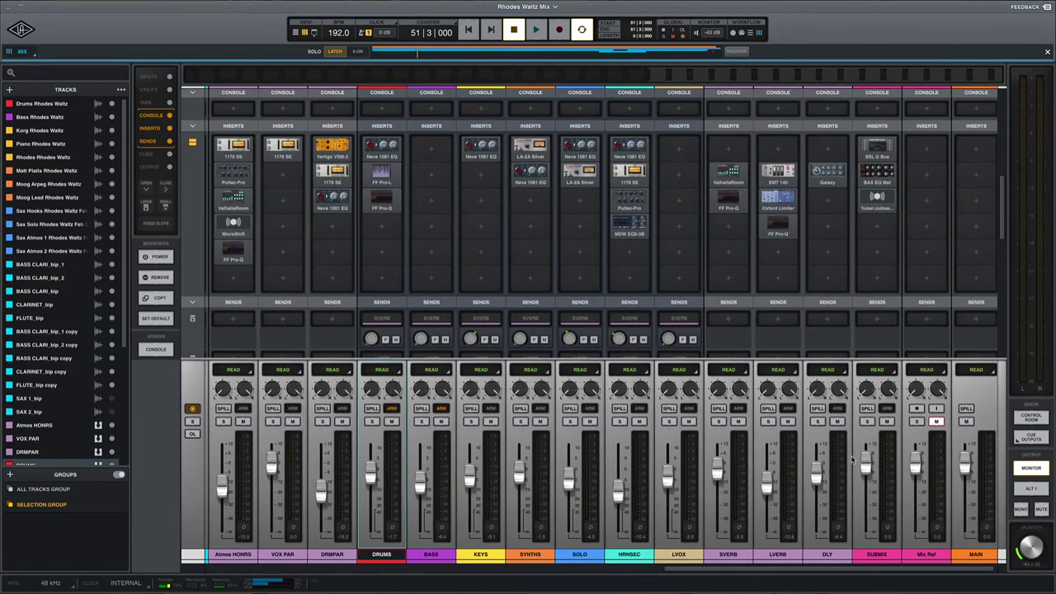
pyautogui.hscroll(-1, 851, 459)
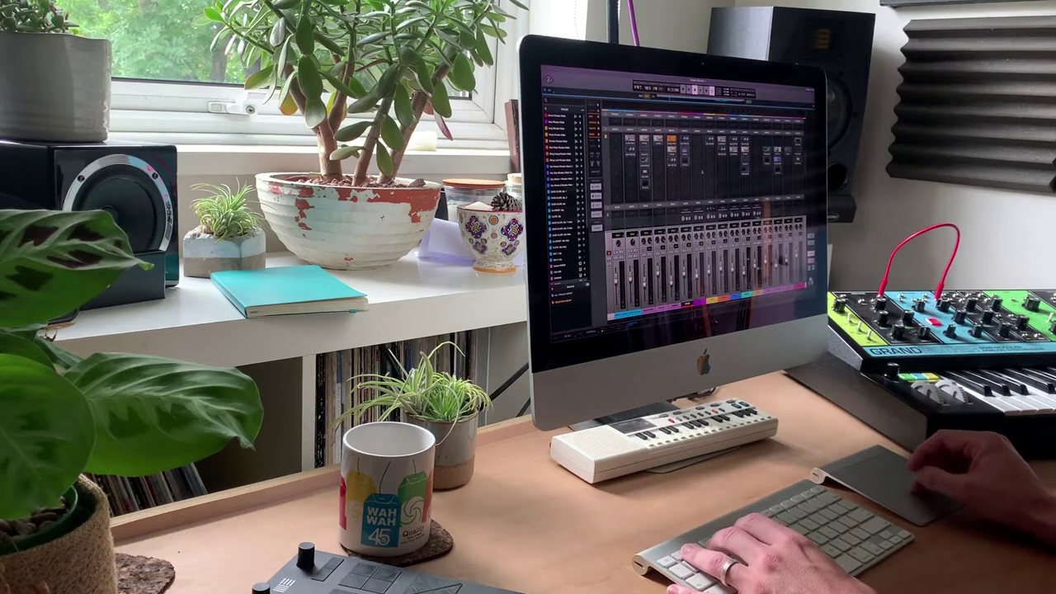
pyautogui.hscroll(-5, 702, 206)
pyautogui.hscroll(-5, 701, 172)
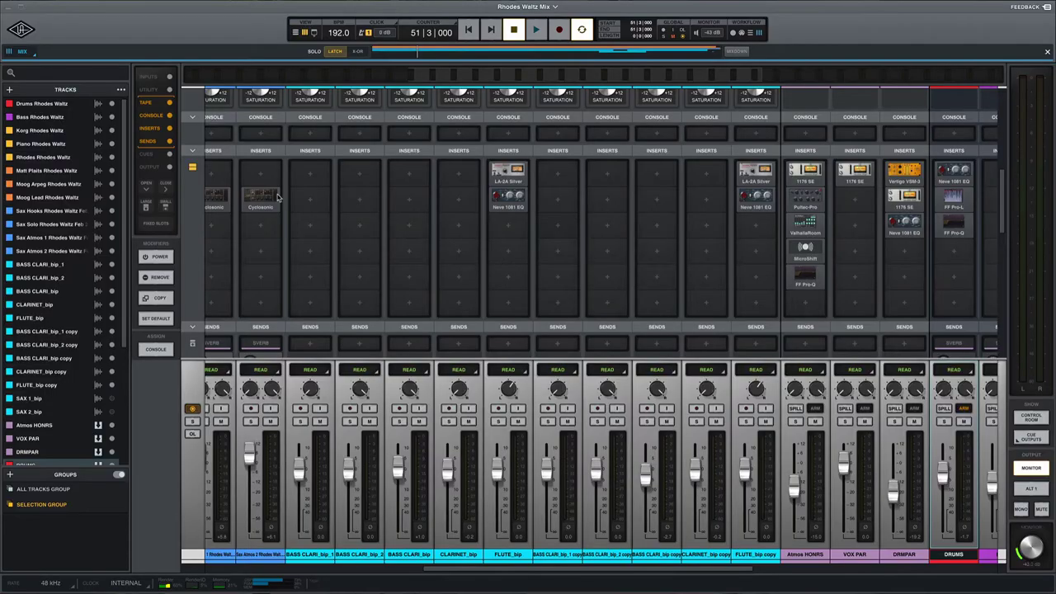
pyautogui.hscroll(-3, 278, 198)
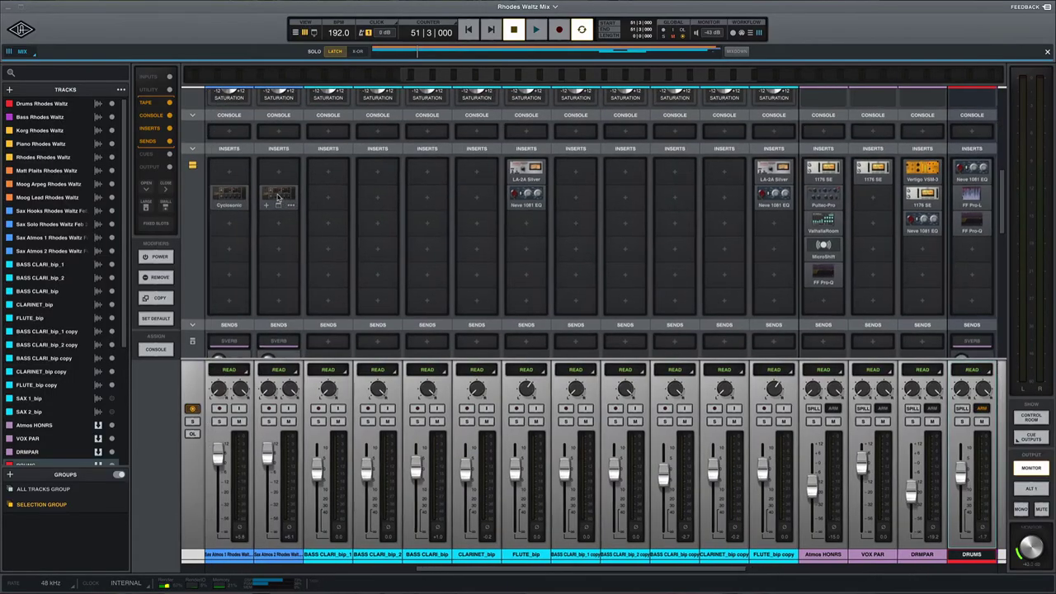
pyautogui.hscroll(-6, 228, 196)
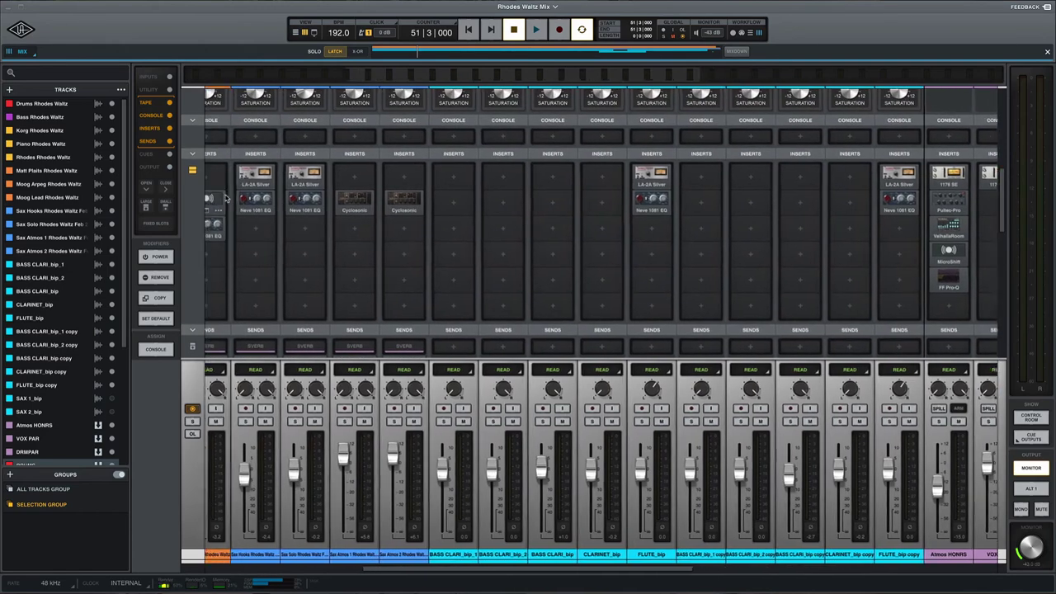
pyautogui.hscroll(-2, 227, 198)
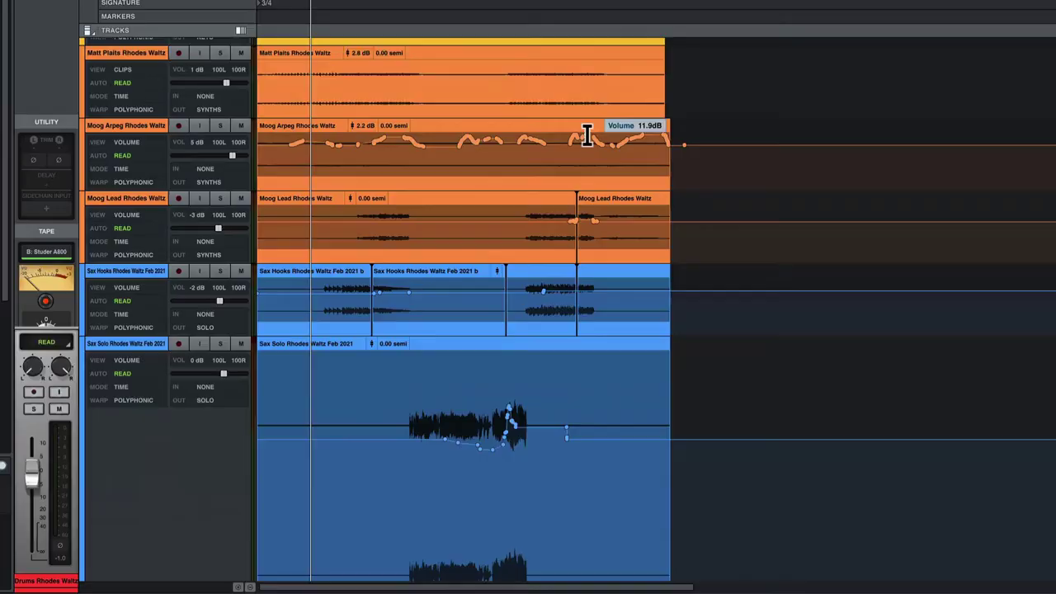
# Review the timeline's Moog and sax volume automation, the Sax Atmos fades, and the bass clarinet, clarinet and flute clips with their copies
pyautogui.scroll(-5, 586, 134)
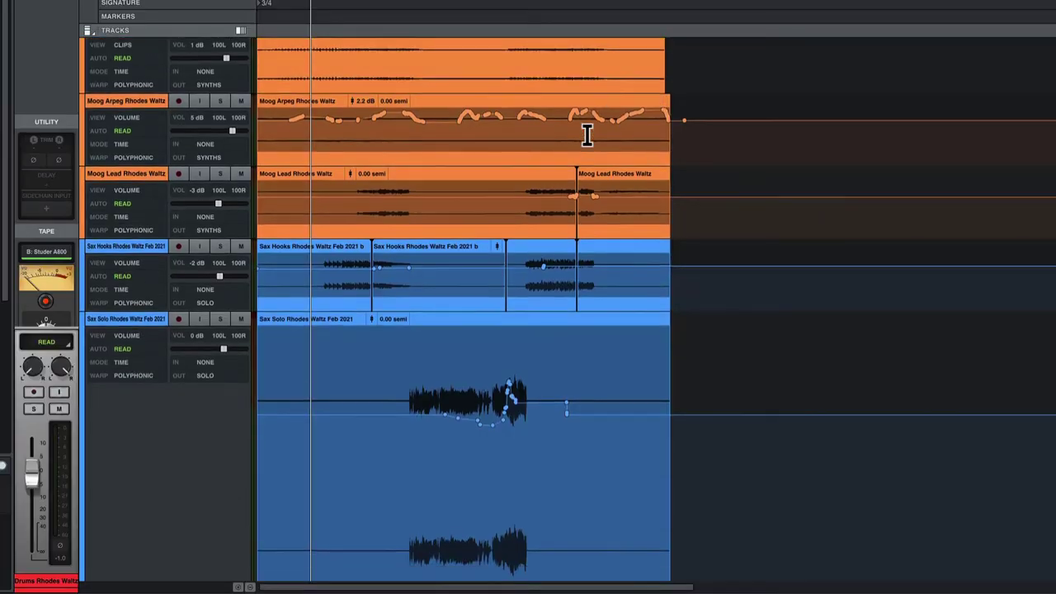
pyautogui.scroll(-2, 587, 134)
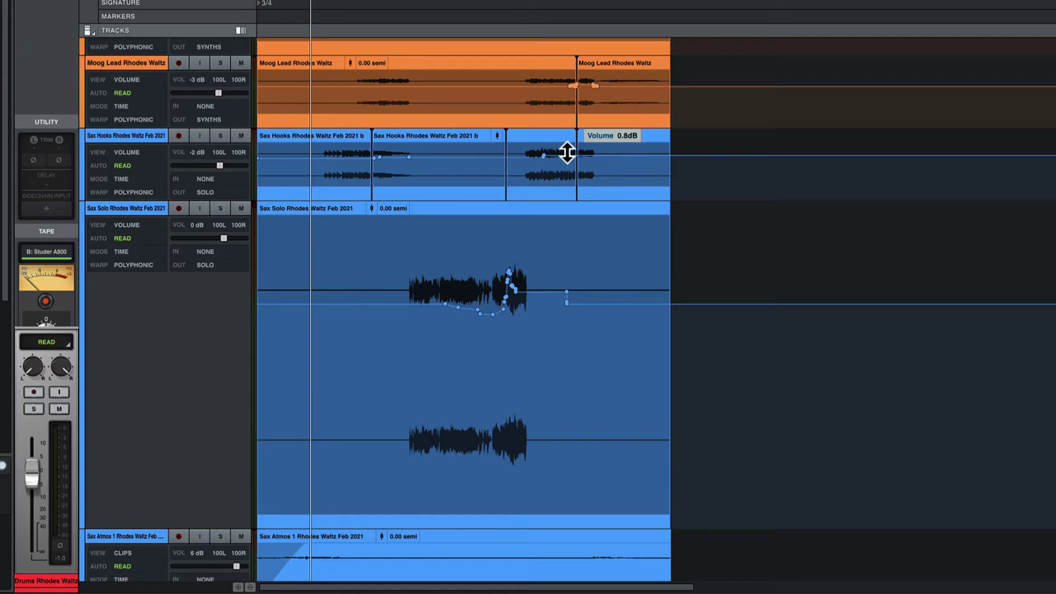
pyautogui.scroll(-2, 567, 148)
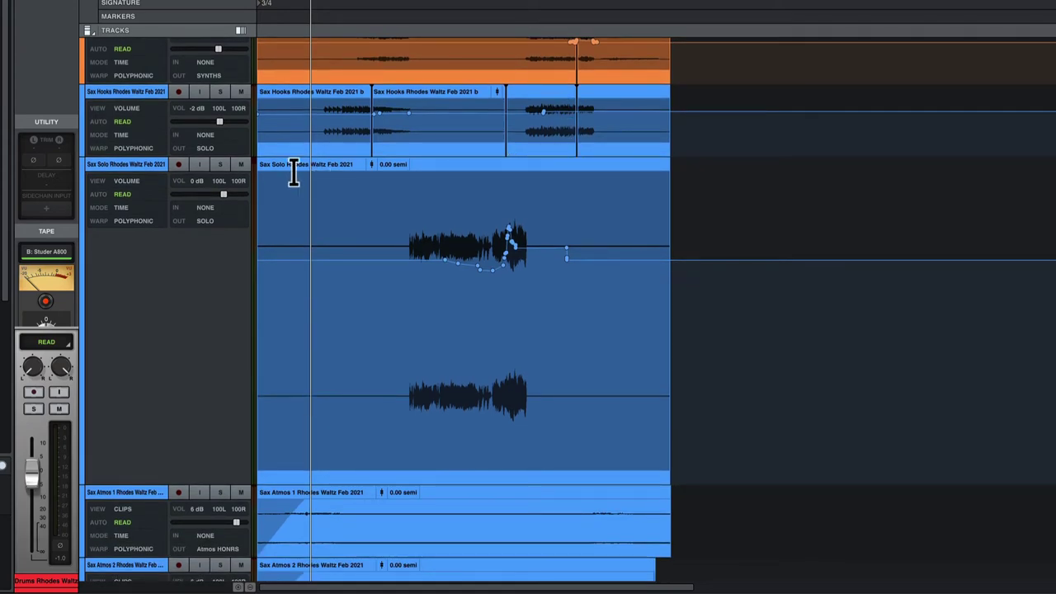
pyautogui.scroll(-2, 431, 191)
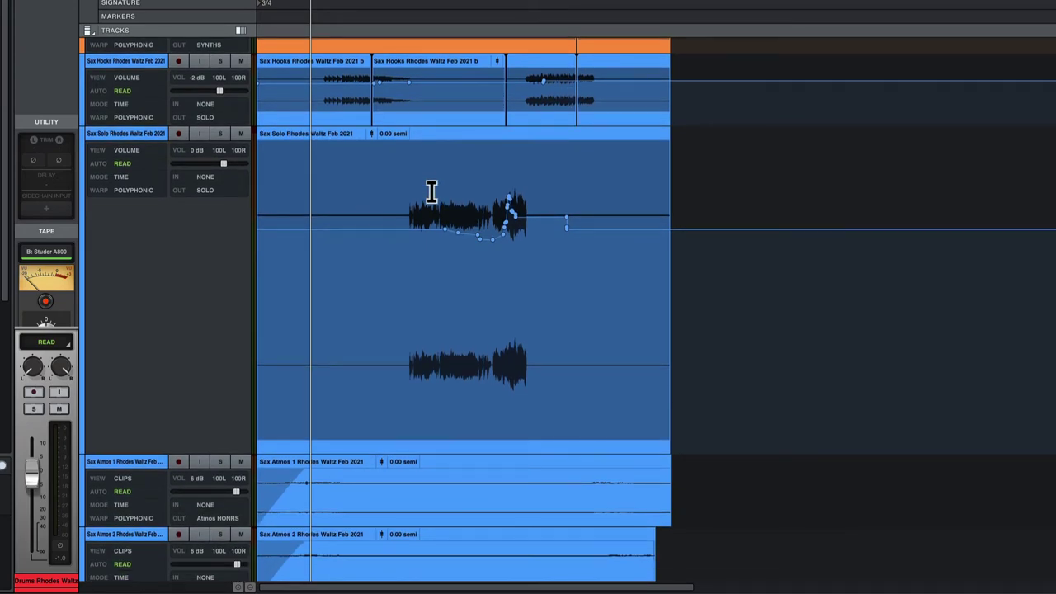
pyautogui.scroll(-8, 432, 191)
pyautogui.scroll(-2, 431, 192)
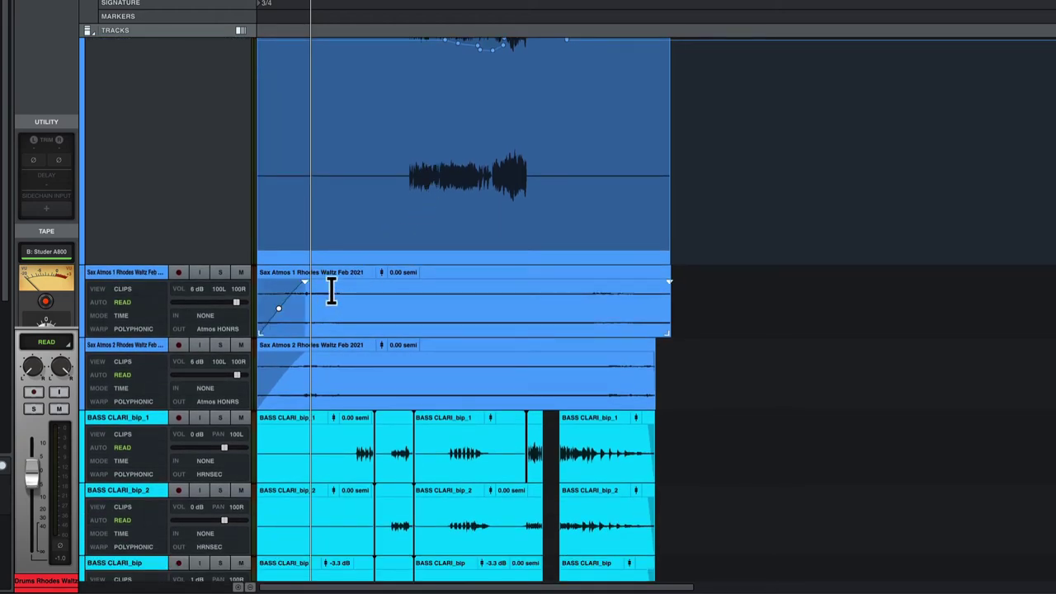
pyautogui.scroll(-6, 410, 245)
pyautogui.scroll(-10, 410, 245)
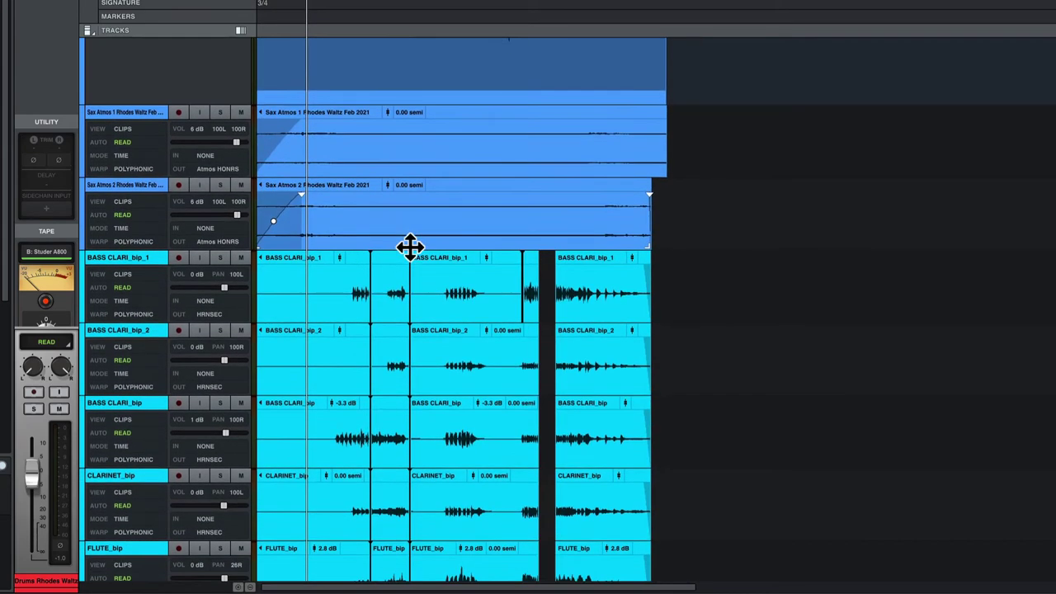
pyautogui.scroll(-3, 410, 245)
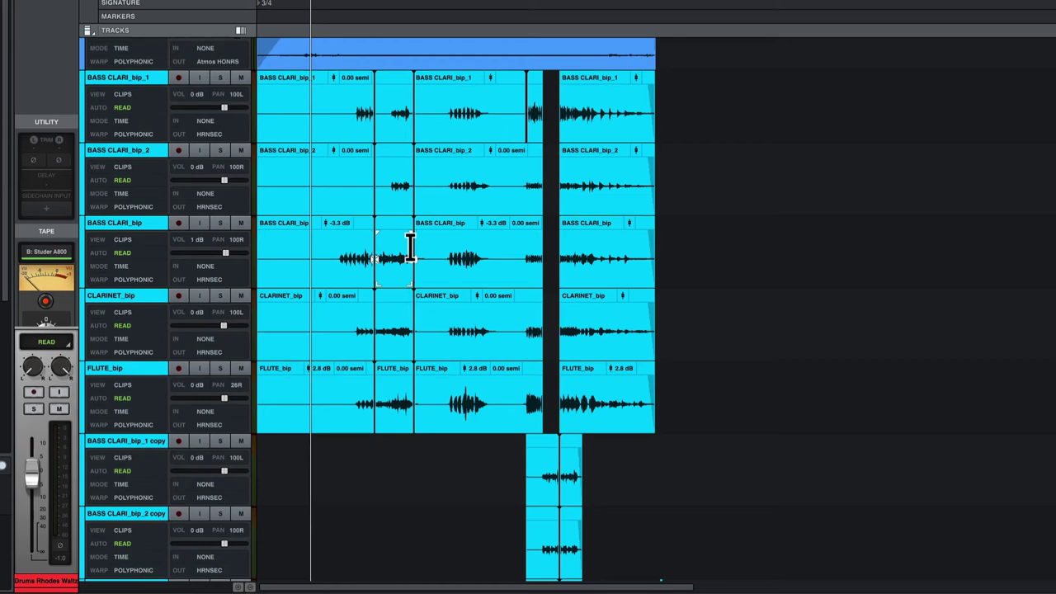
pyautogui.scroll(-2, 343, 174)
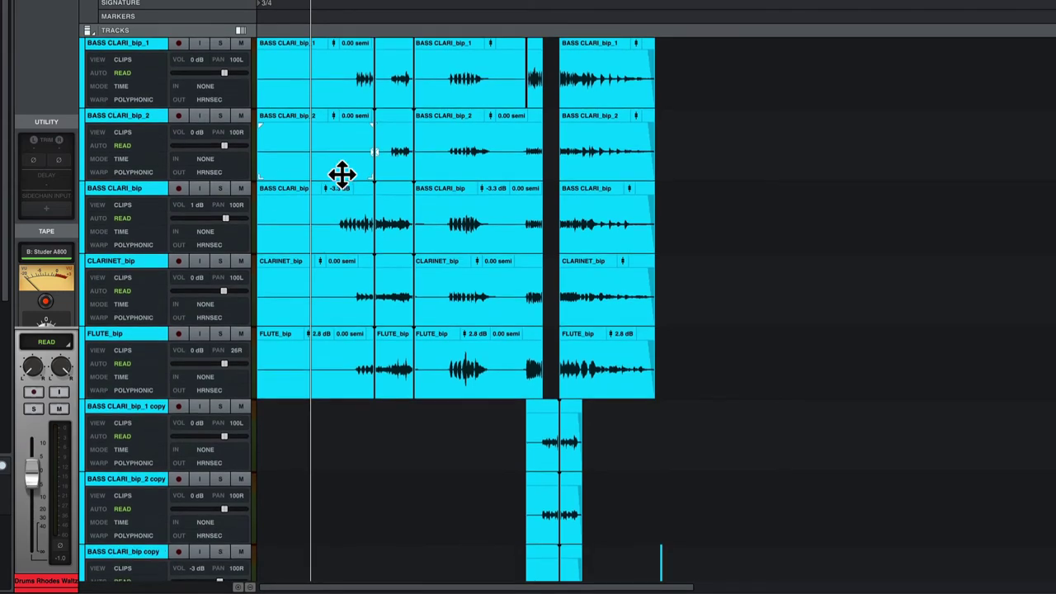
pyautogui.scroll(-10, 303, 278)
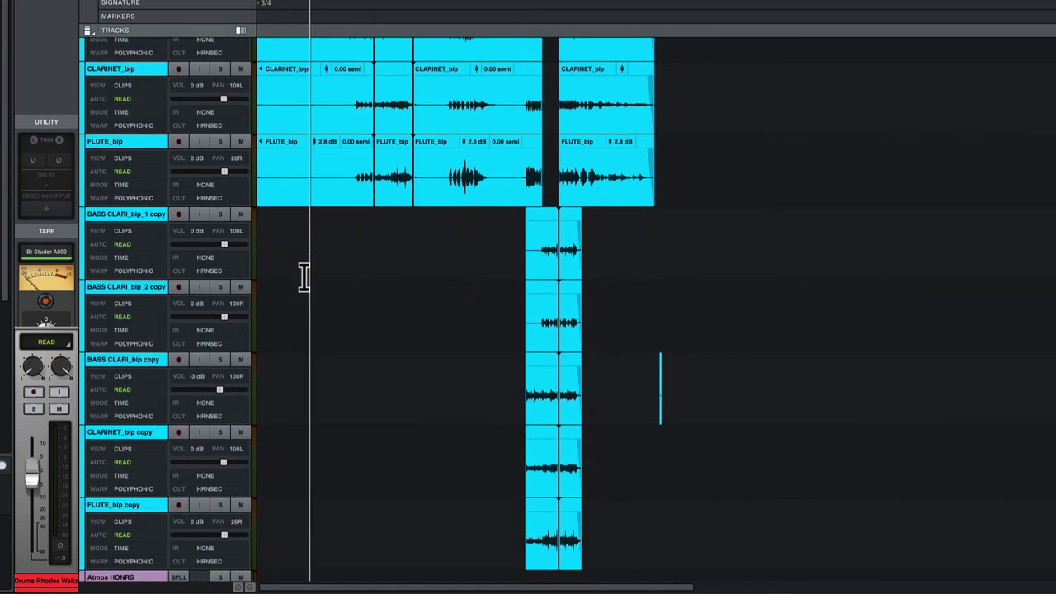
pyautogui.scroll(15, 303, 278)
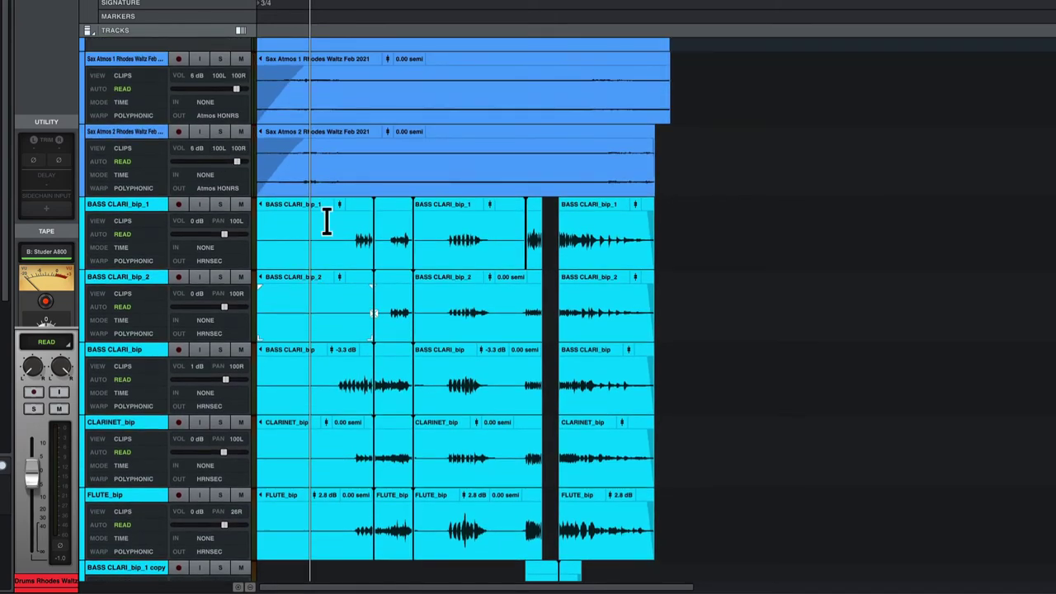